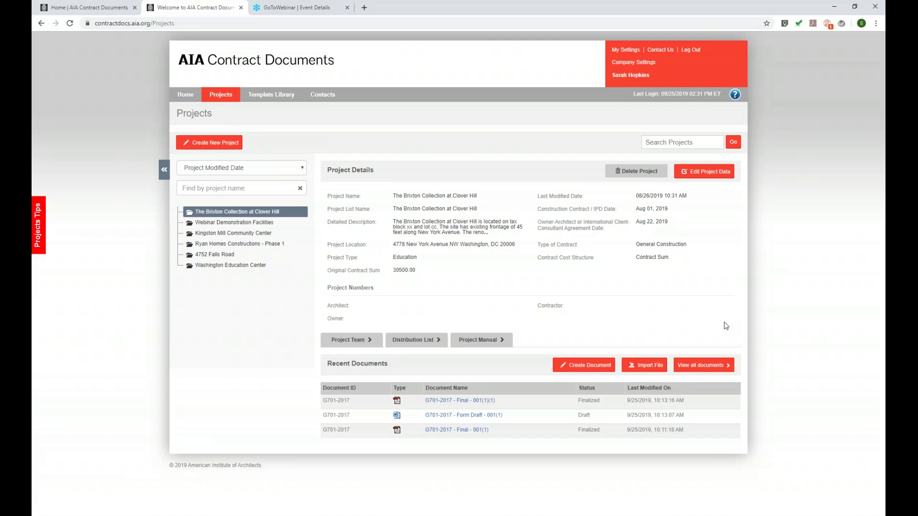
Run a variance check on the A101-2017 Working Draft - 001 document with Clean markup and PDF output
{"action": "left_click", "coordinate": [710, 367]}
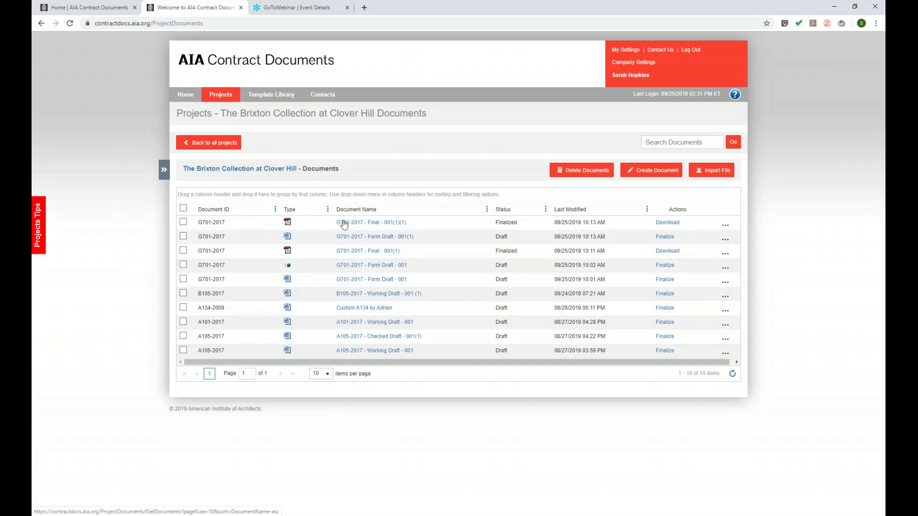
{"action": "left_click", "coordinate": [726, 239]}
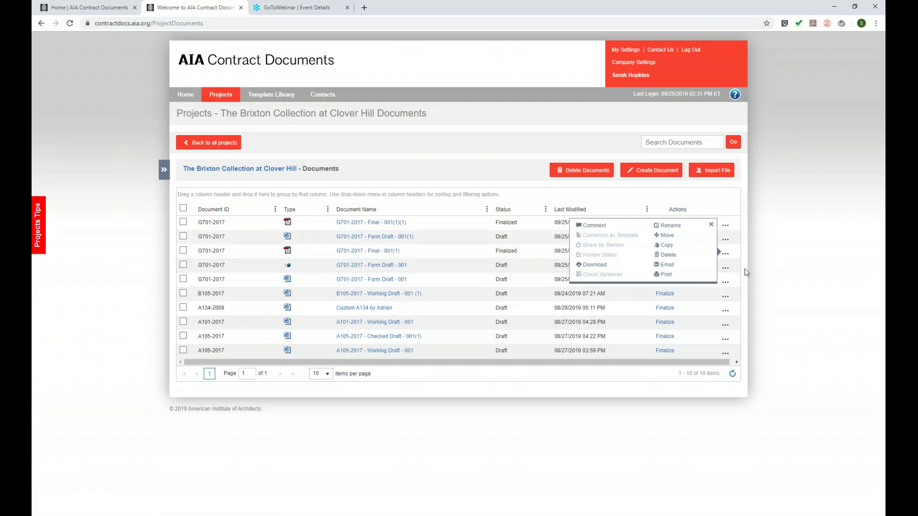
{"action": "left_click", "coordinate": [726, 268]}
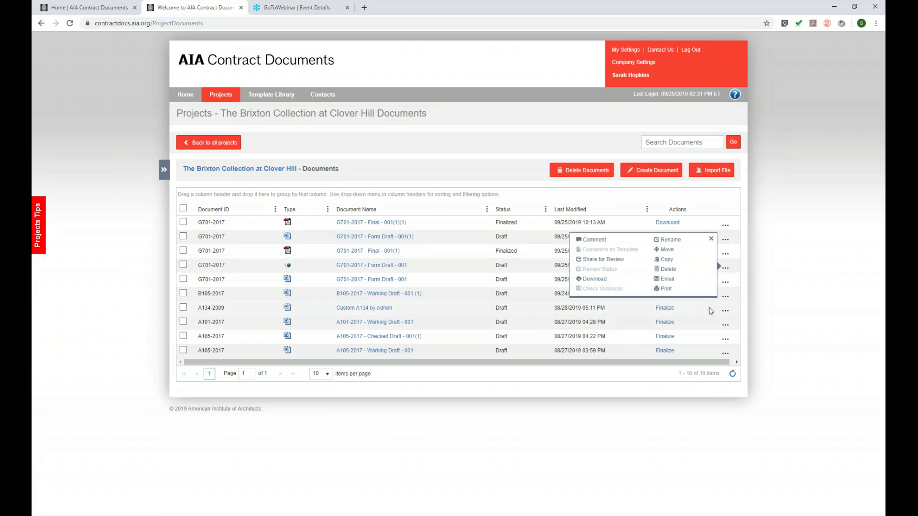
{"action": "left_click", "coordinate": [725, 325]}
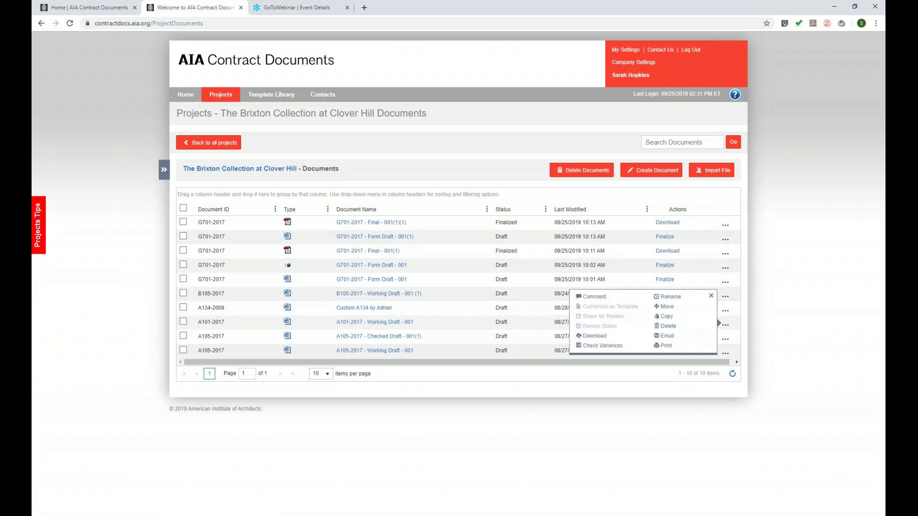
{"action": "left_click", "coordinate": [617, 350]}
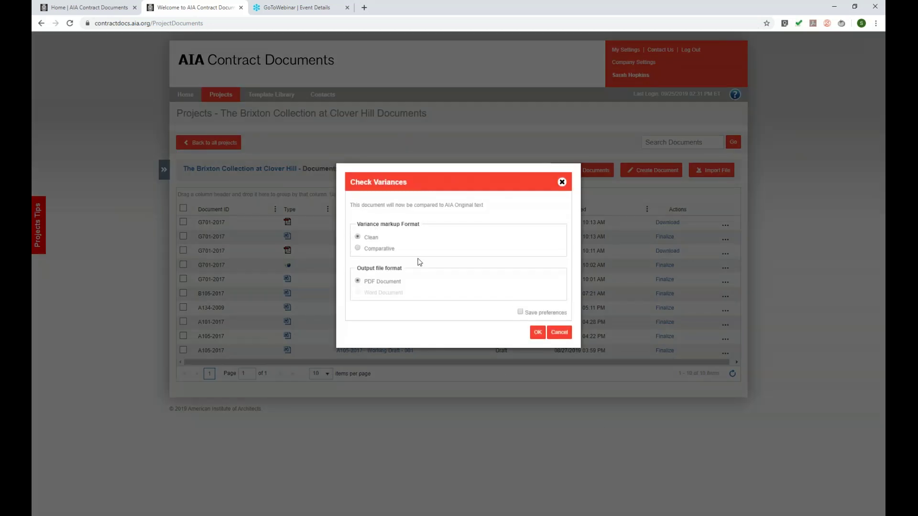
{"action": "left_click", "coordinate": [538, 333]}
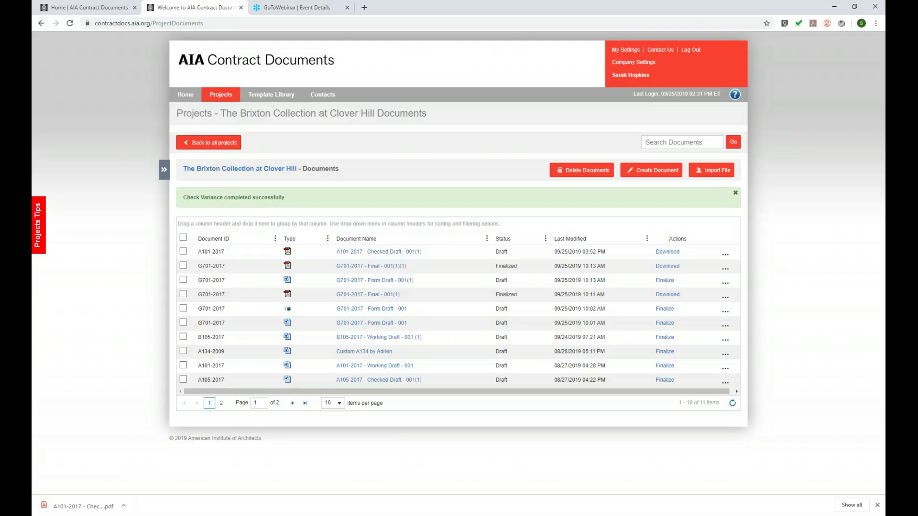
Open the checked A101-2017 draft PDF and examine its marked changes and the Additions and Deletions Report on the last page
{"action": "left_click", "coordinate": [77, 506]}
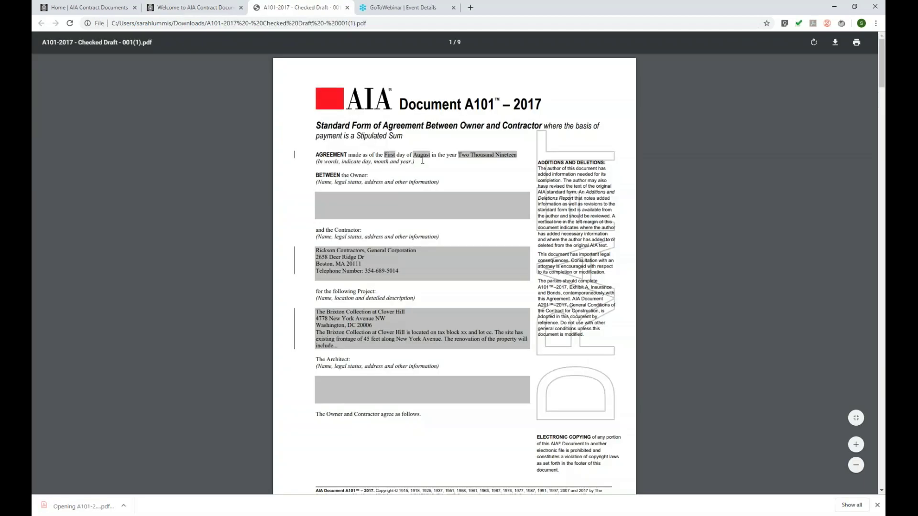
{"action": "scroll", "coordinate": [421, 163], "scroll_direction": "down", "scroll_amount": 20}
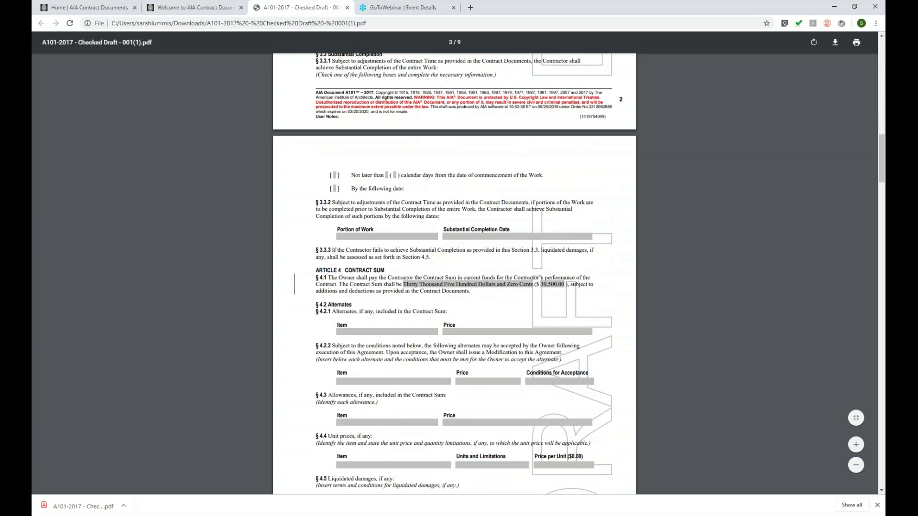
{"action": "scroll", "coordinate": [410, 180], "scroll_direction": "down", "scroll_amount": 13}
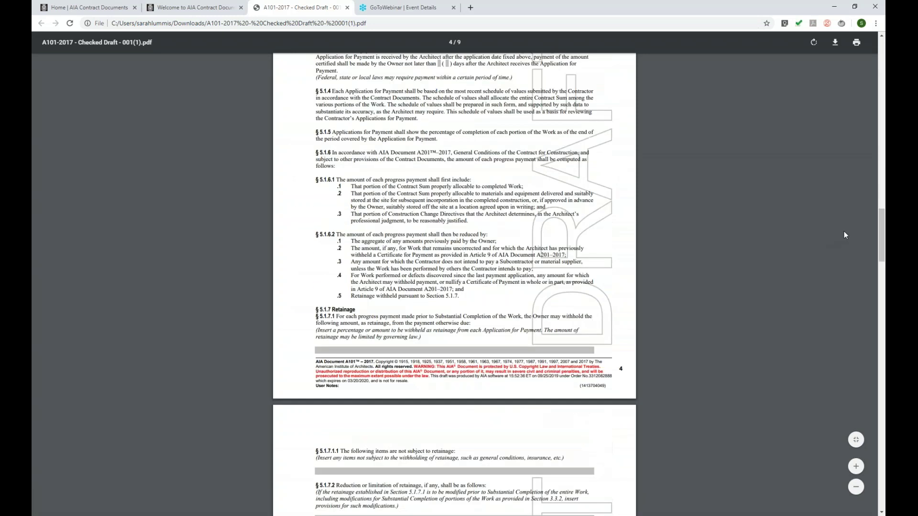
{"action": "left_click_drag", "start_coordinate": [881, 255], "coordinate": [876, 449]}
{"action": "scroll", "coordinate": [432, 319], "scroll_direction": "down", "scroll_amount": 1}
{"action": "scroll", "coordinate": [432, 319], "scroll_direction": "down", "scroll_amount": 2}
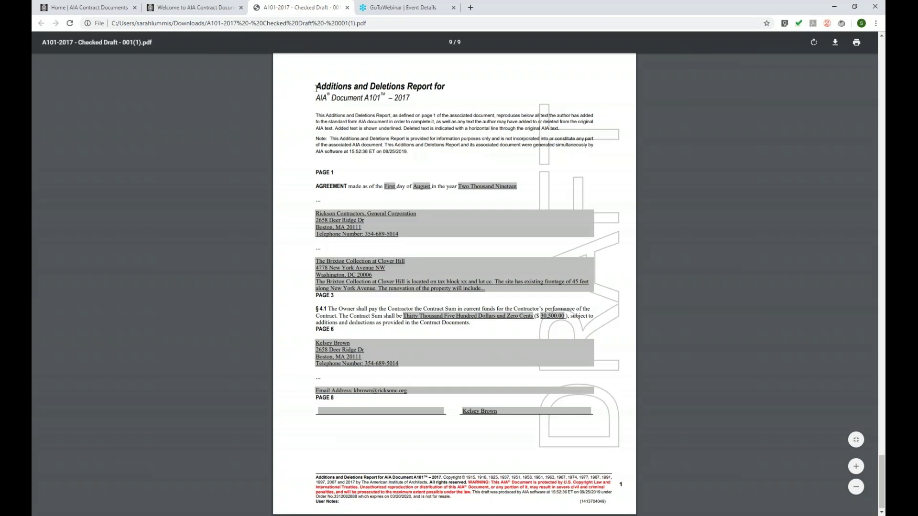
{"action": "left_click_drag", "start_coordinate": [316, 87], "coordinate": [438, 88]}
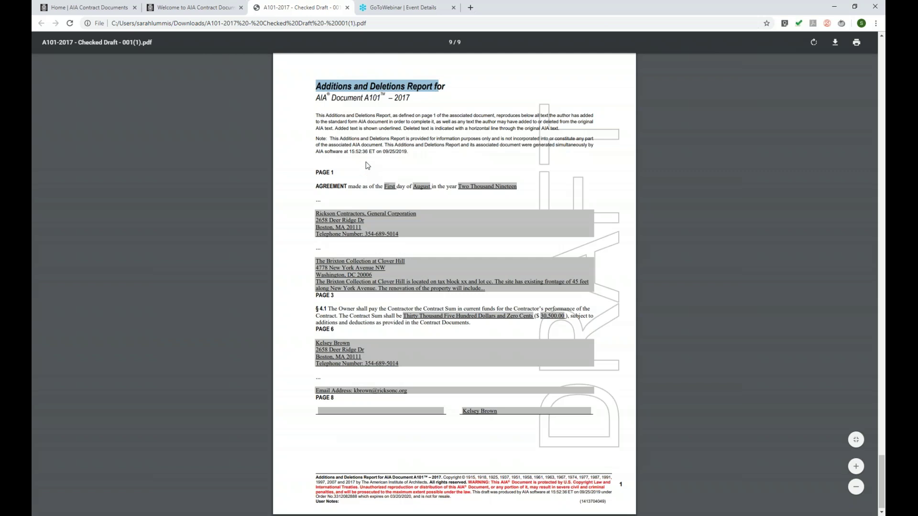
{"action": "scroll", "coordinate": [368, 206], "scroll_direction": "down", "scroll_amount": 1}
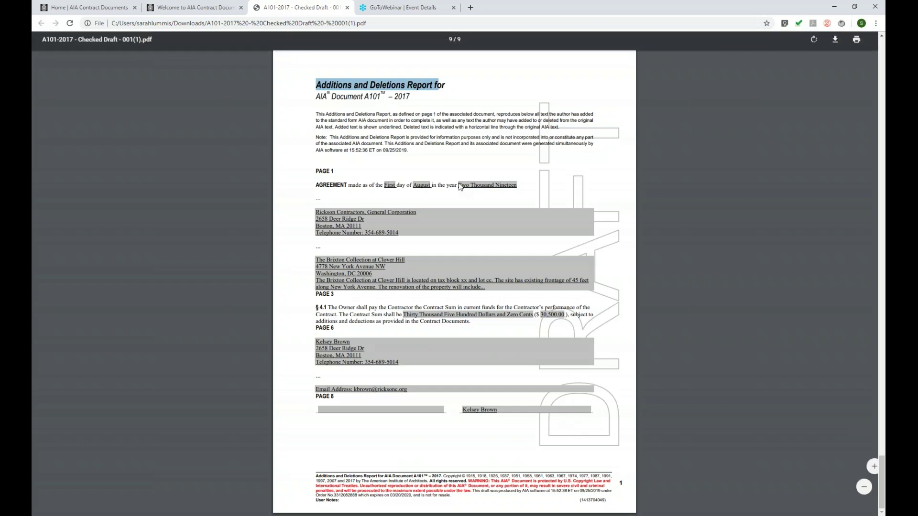
Return to the AIA Contract Documents site and view the list of saved contacts
{"action": "left_click", "coordinate": [221, 7]}
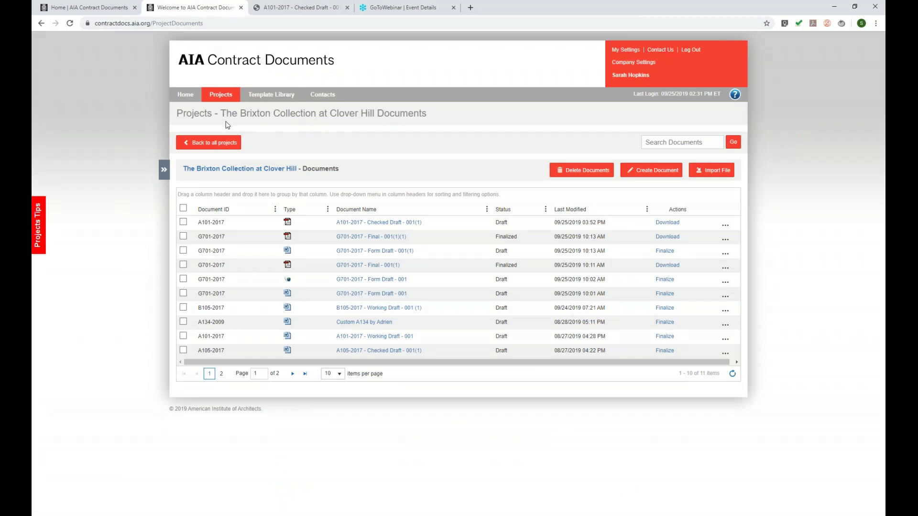
{"action": "left_click", "coordinate": [323, 94]}
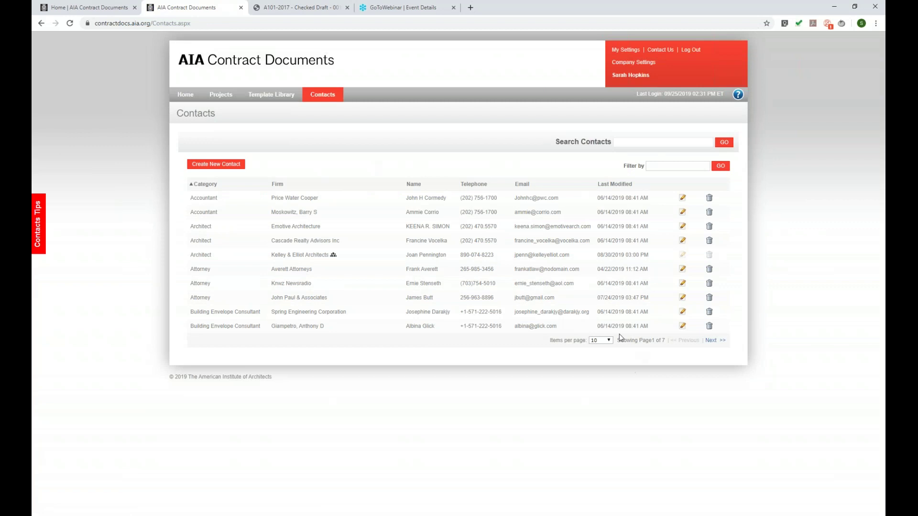
{"action": "left_click", "coordinate": [682, 241]}
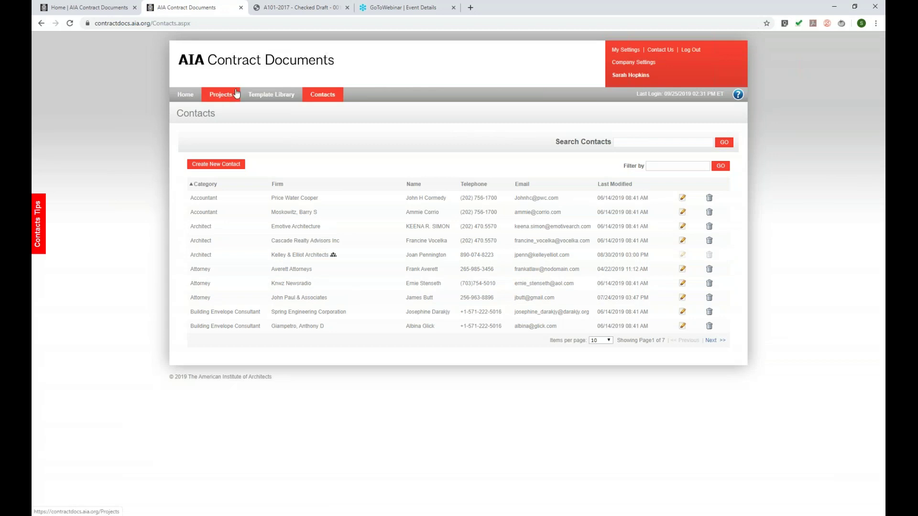
Start a project manual for The Brixton Collection at Clover Hill with its A101-2017 Checked Draft plus Kingston Mill Community Center's A101-2017.pdf and Cover Page.pdf
{"action": "left_click", "coordinate": [213, 100]}
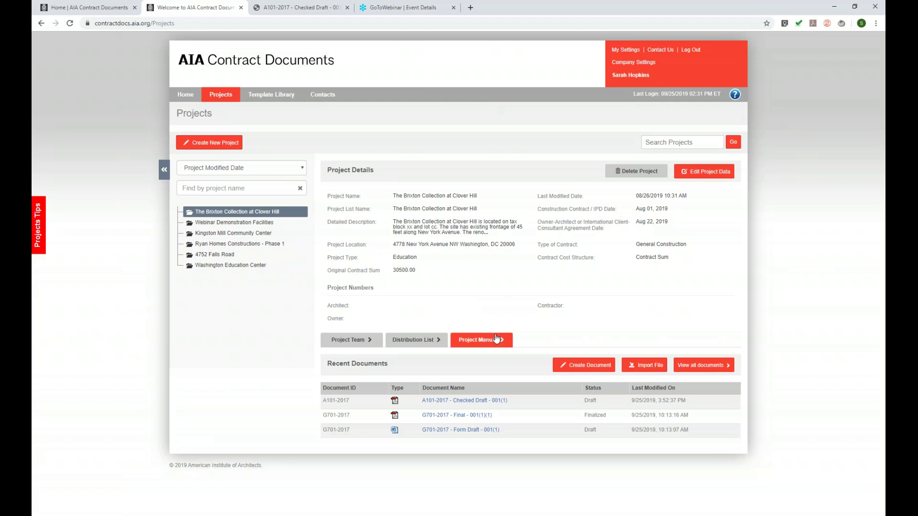
{"action": "left_click", "coordinate": [493, 347]}
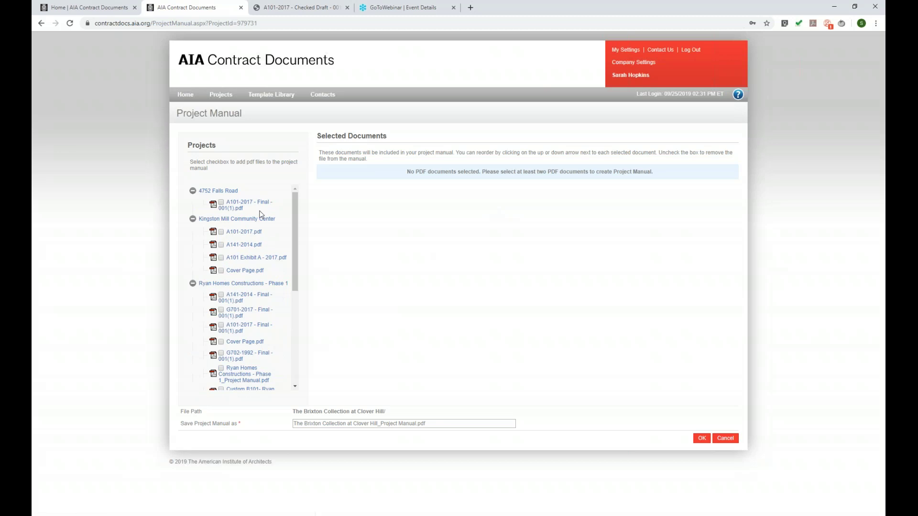
{"action": "left_click_drag", "start_coordinate": [293, 211], "coordinate": [295, 303]}
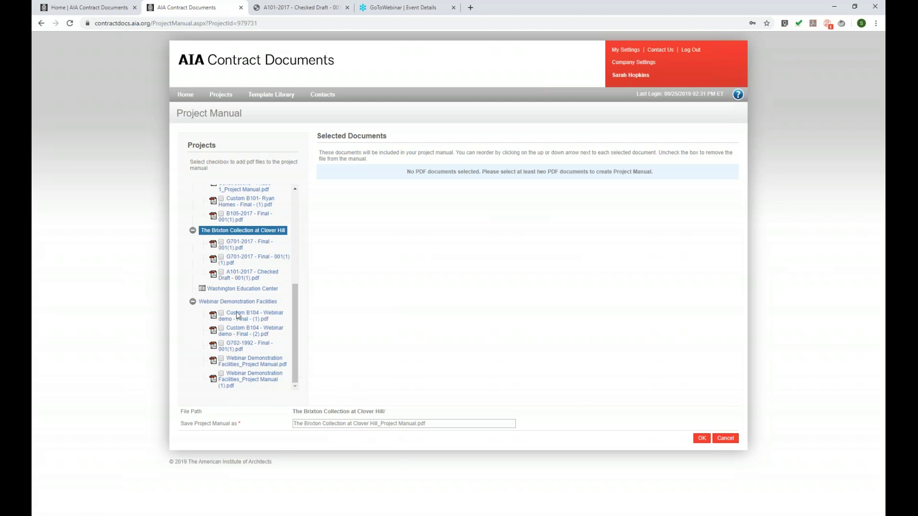
{"action": "left_click", "coordinate": [222, 273]}
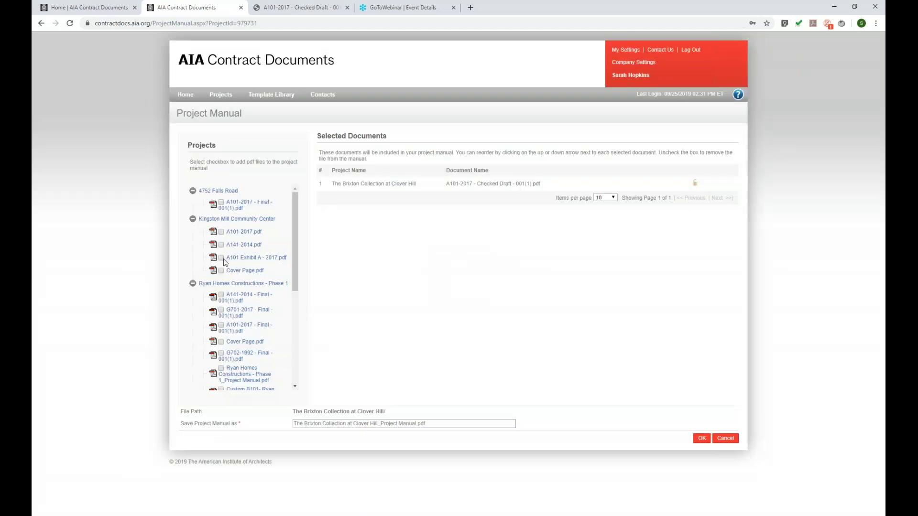
{"action": "left_click", "coordinate": [221, 233]}
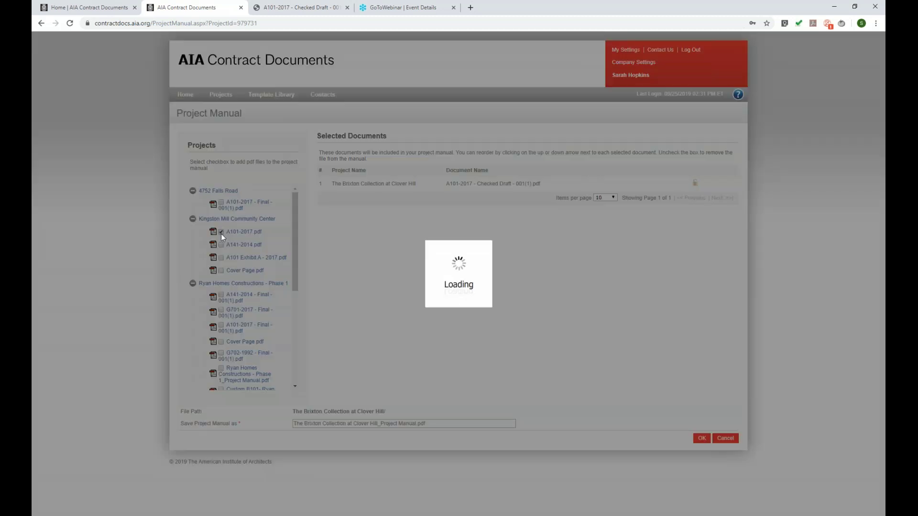
{"action": "left_click", "coordinate": [221, 270]}
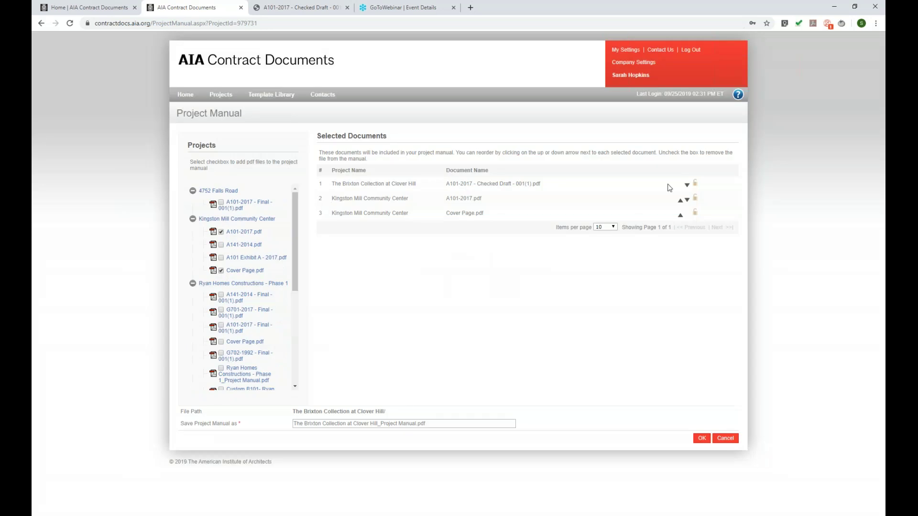
Move Cover Page.pdf to first place in the selected documents and create the project manual
{"action": "left_click", "coordinate": [680, 216]}
{"action": "left_click", "coordinate": [680, 201]}
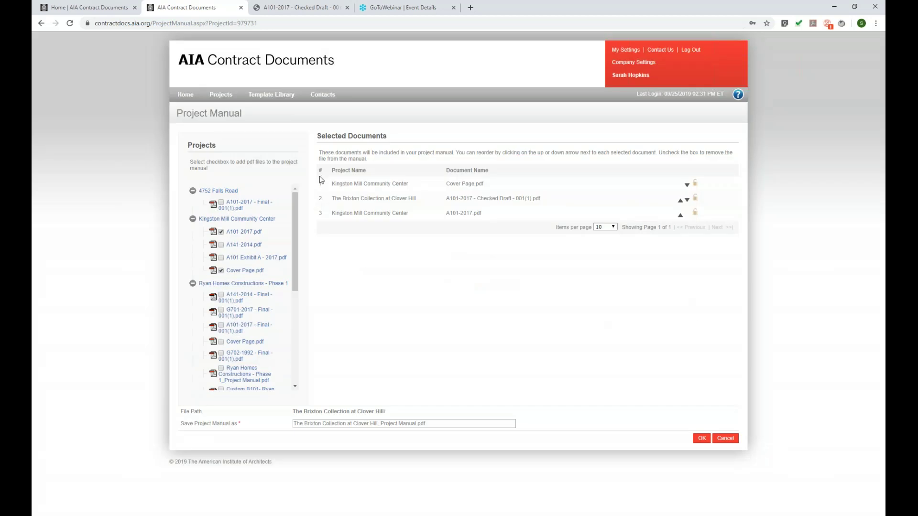
{"action": "left_click_drag", "start_coordinate": [320, 171], "coordinate": [328, 196]}
{"action": "left_click", "coordinate": [330, 189]}
{"action": "left_click", "coordinate": [701, 438]}
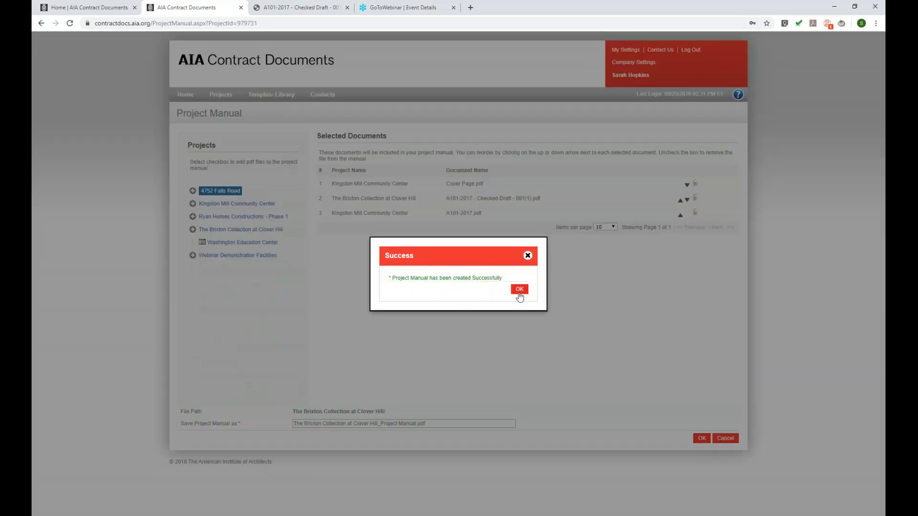
{"action": "left_click", "coordinate": [519, 289]}
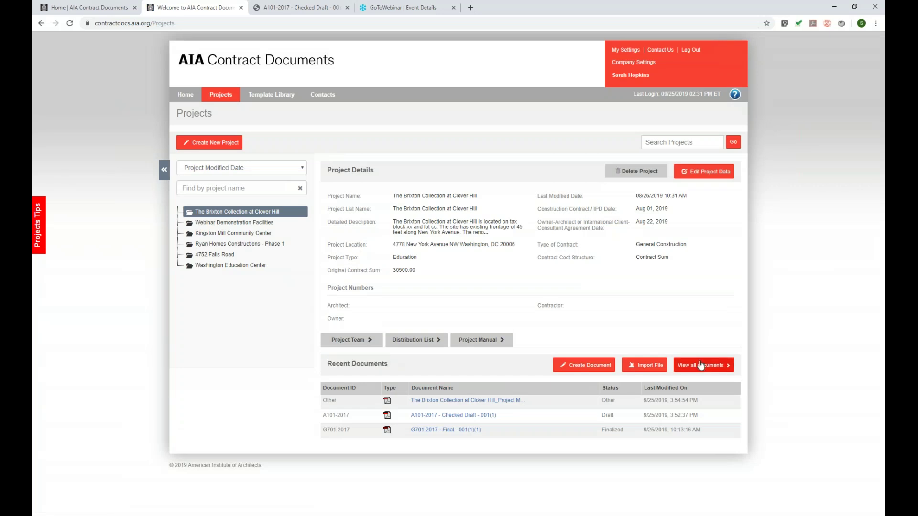
Open the newly created Brixton Collection project manual PDF and look through its combined pages
{"action": "left_click", "coordinate": [473, 404]}
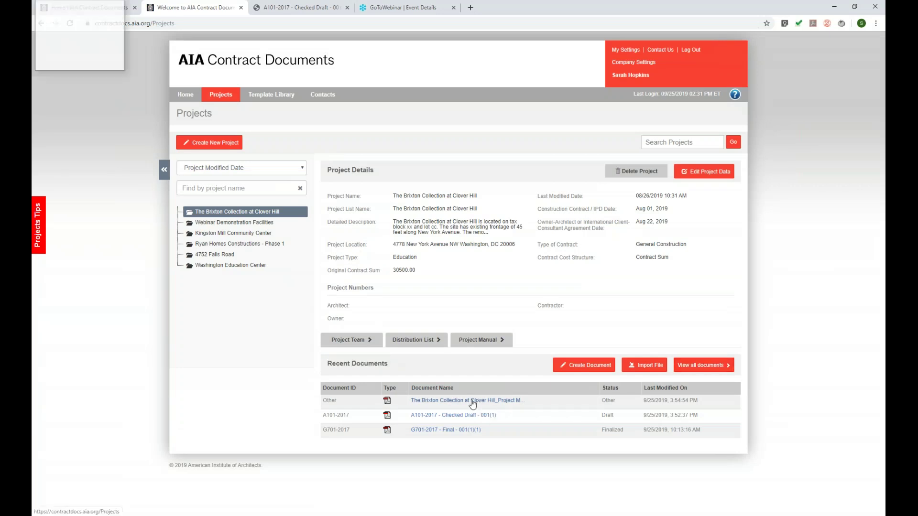
{"action": "left_click_drag", "start_coordinate": [124, 43], "coordinate": [206, 42]}
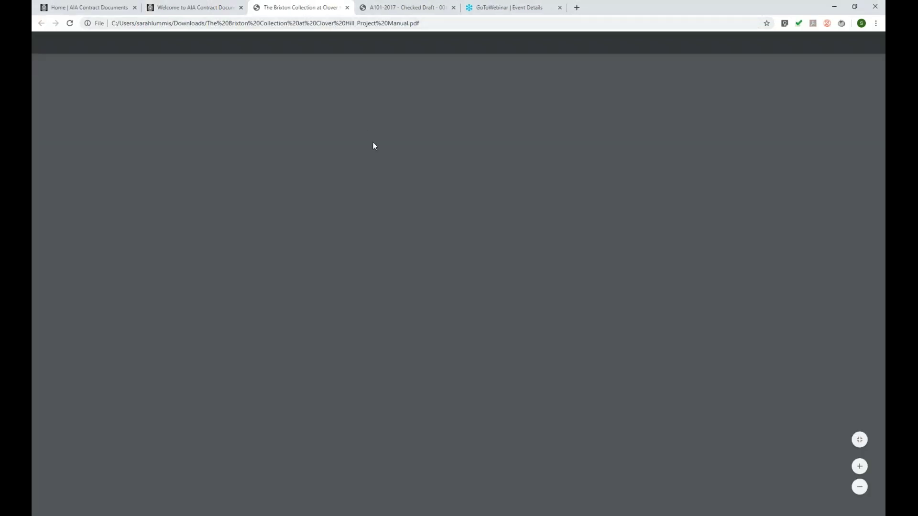
{"action": "scroll", "coordinate": [398, 183], "scroll_direction": "down", "scroll_amount": 6}
{"action": "scroll", "coordinate": [398, 184], "scroll_direction": "down", "scroll_amount": 15}
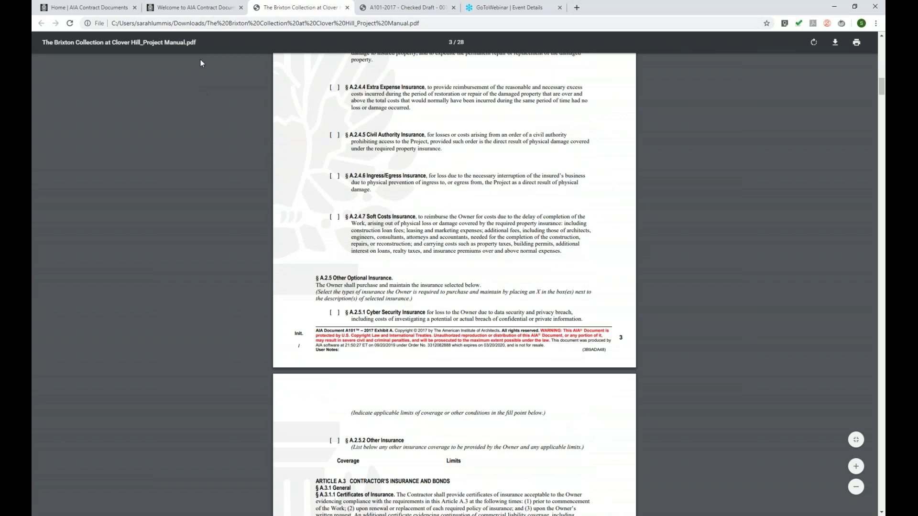
In the personal document settings on the AIA site, set digital signature placeholders to Always and save the settings
{"action": "left_click", "coordinate": [193, 8]}
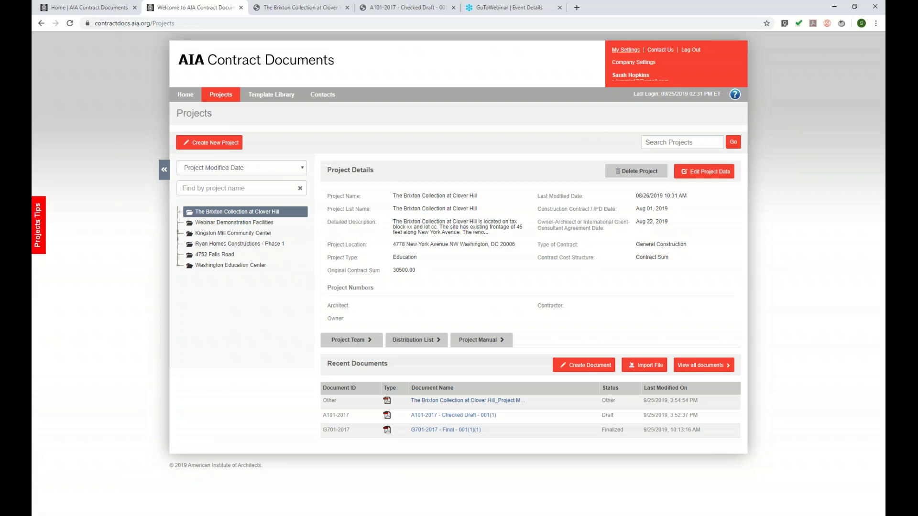
{"action": "left_click", "coordinate": [633, 51]}
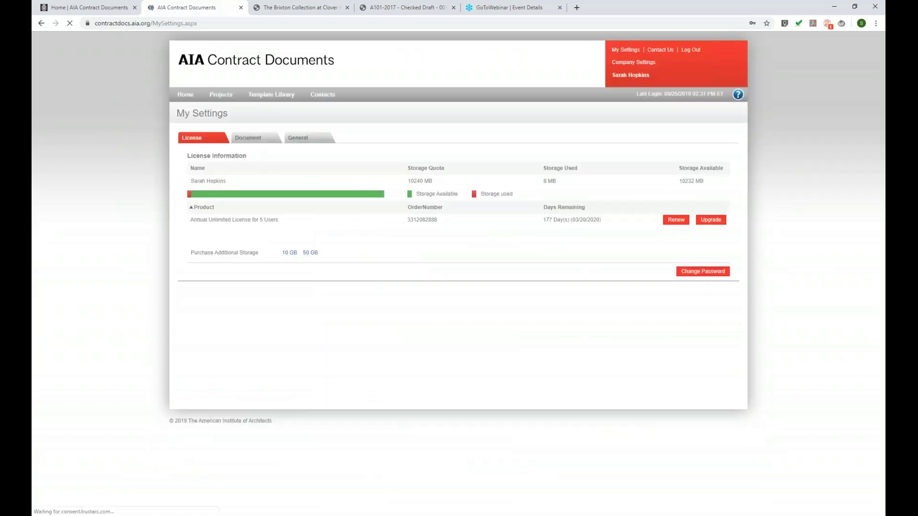
{"action": "left_click", "coordinate": [256, 139]}
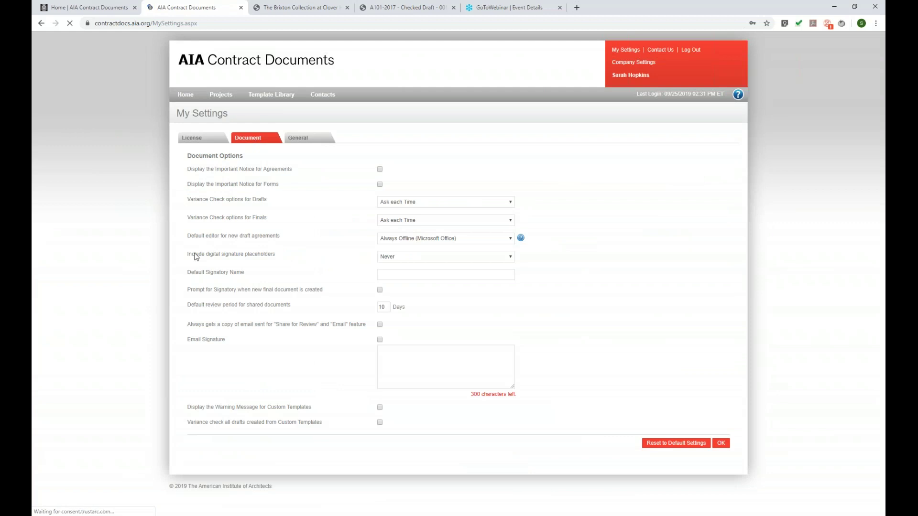
{"action": "left_click_drag", "start_coordinate": [187, 258], "coordinate": [269, 256]}
{"action": "left_click", "coordinate": [385, 258]}
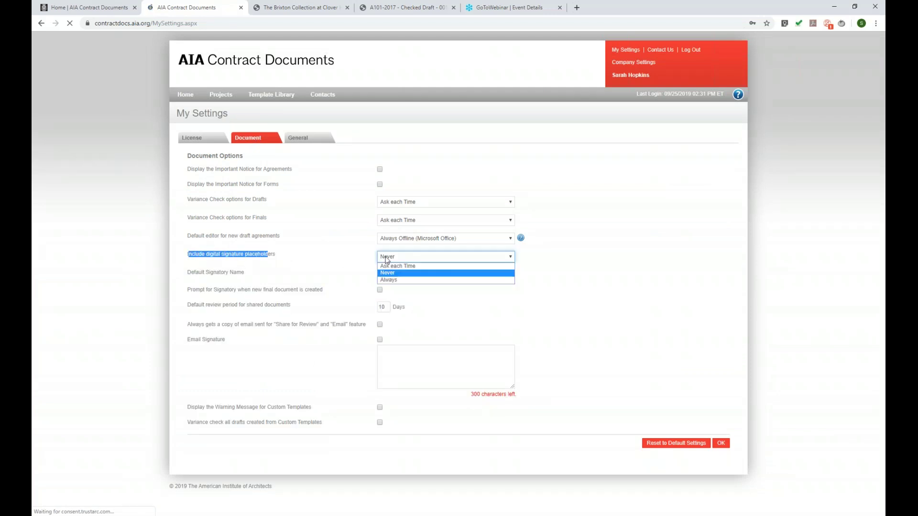
{"action": "left_click", "coordinate": [431, 280]}
{"action": "left_click", "coordinate": [653, 378]}
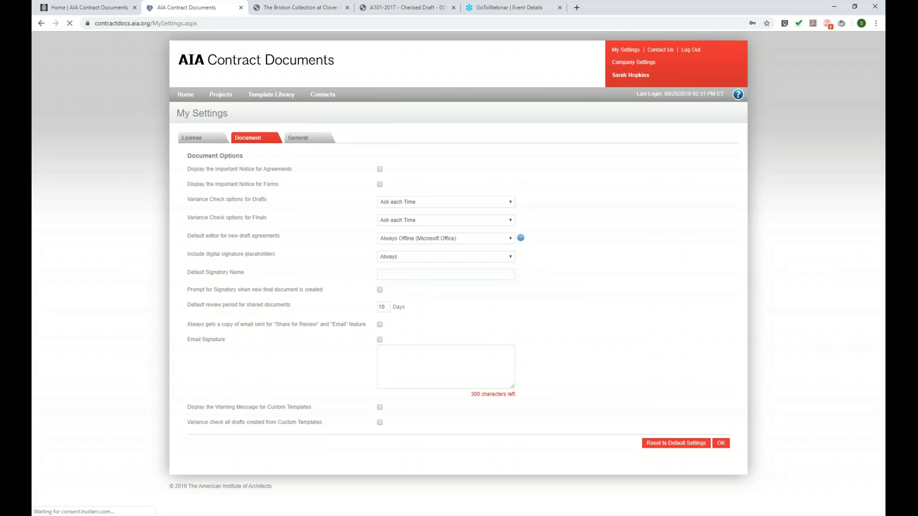
{"action": "left_click", "coordinate": [720, 443]}
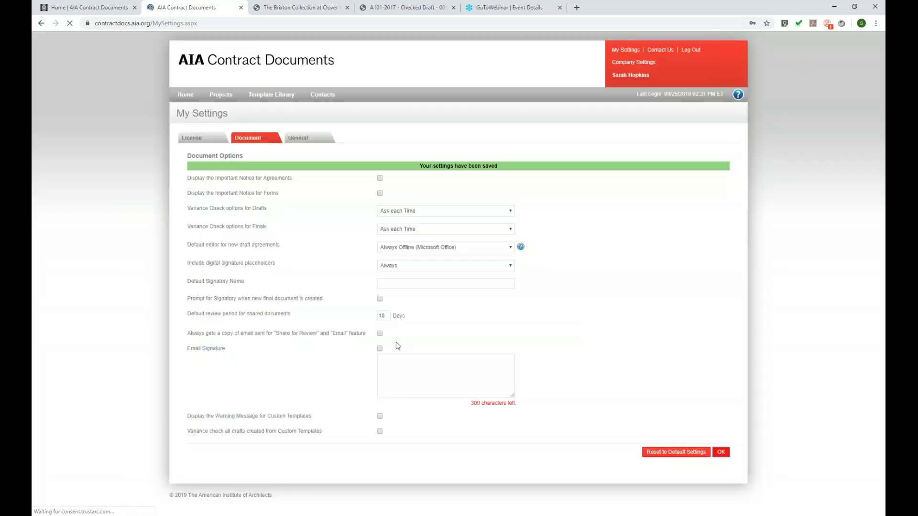
Finalize the G701-2017 Form Draft - 001(1) in The Brixton Collection at Clover Hill's documents
{"action": "left_click", "coordinate": [221, 95]}
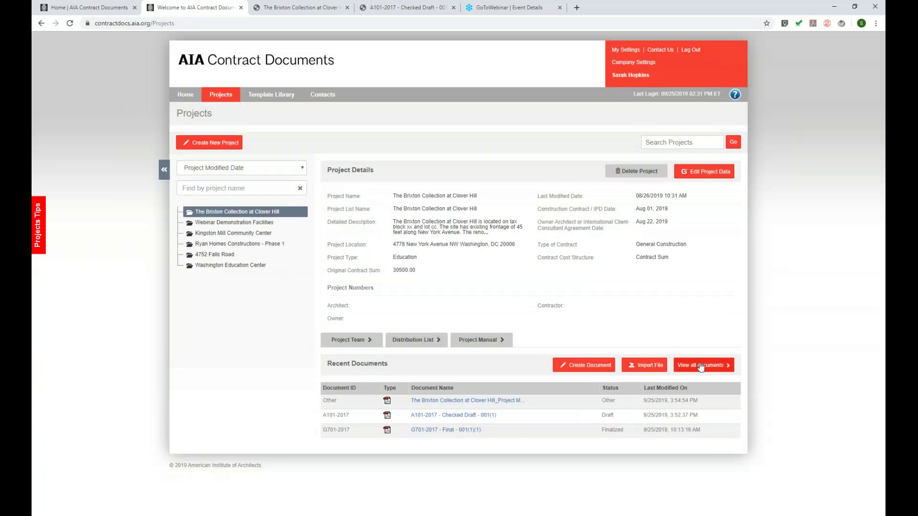
{"action": "left_click", "coordinate": [701, 366]}
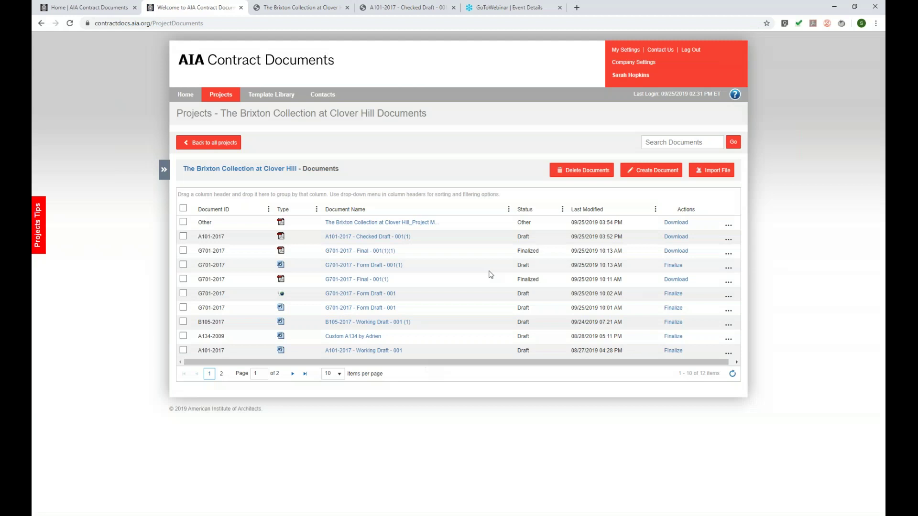
{"action": "left_click", "coordinate": [677, 266]}
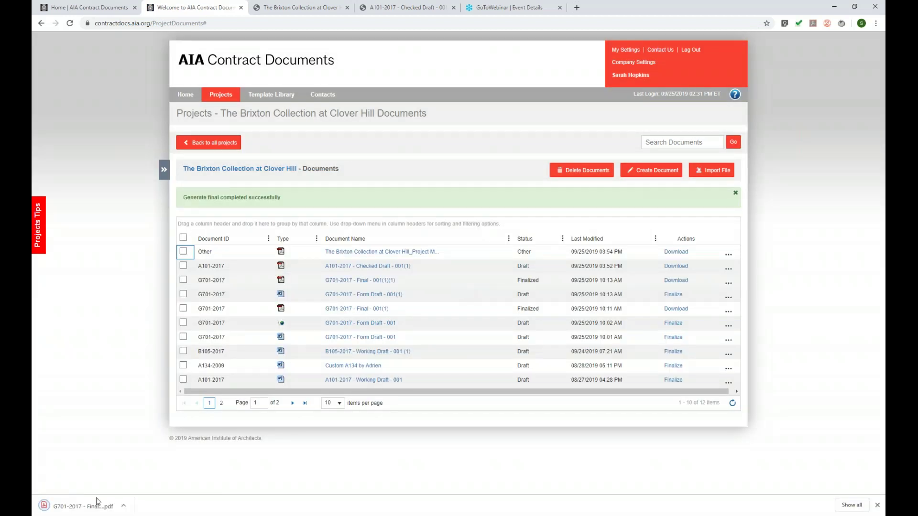
Open the finalized G701-2017 change order PDF and examine its Digital Signatures Page
{"action": "left_click", "coordinate": [81, 506]}
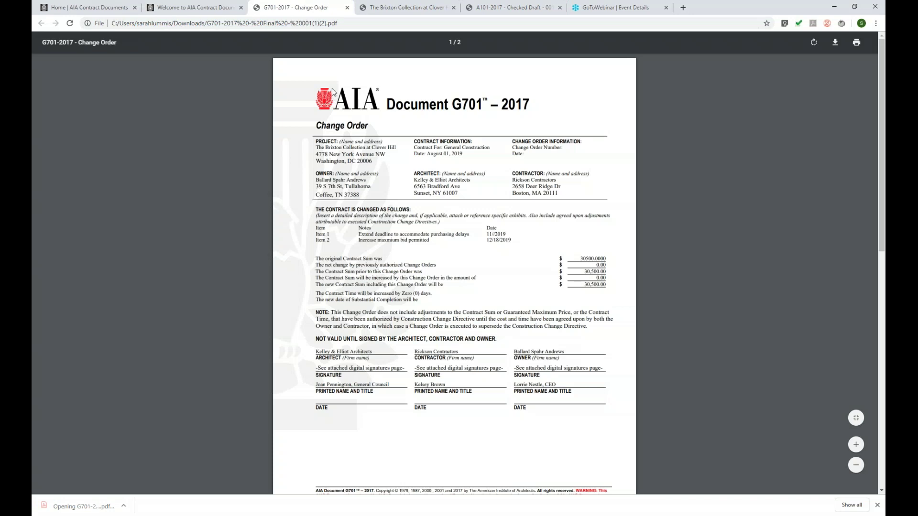
{"action": "scroll", "coordinate": [361, 113], "scroll_direction": "down", "scroll_amount": 10}
{"action": "scroll", "coordinate": [363, 113], "scroll_direction": "up", "scroll_amount": 1}
{"action": "left_click_drag", "start_coordinate": [316, 115], "coordinate": [411, 115]}
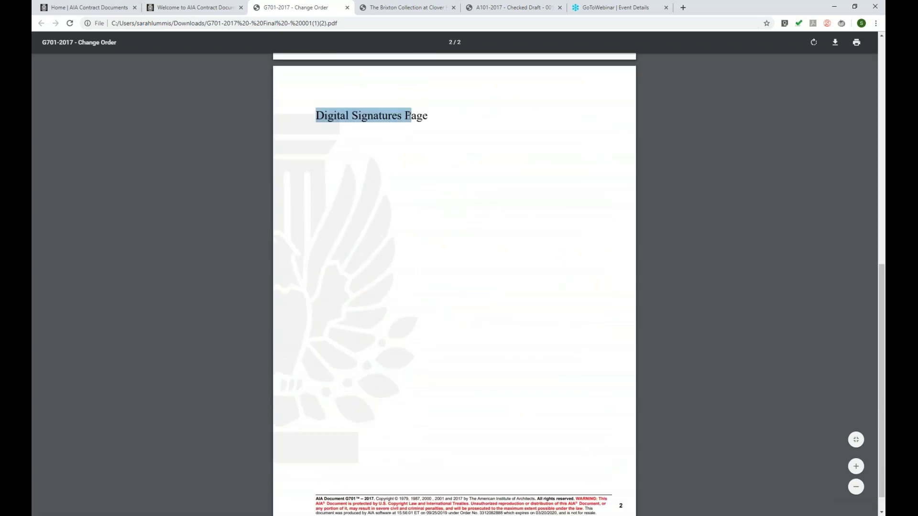
{"action": "left_click", "coordinate": [414, 117]}
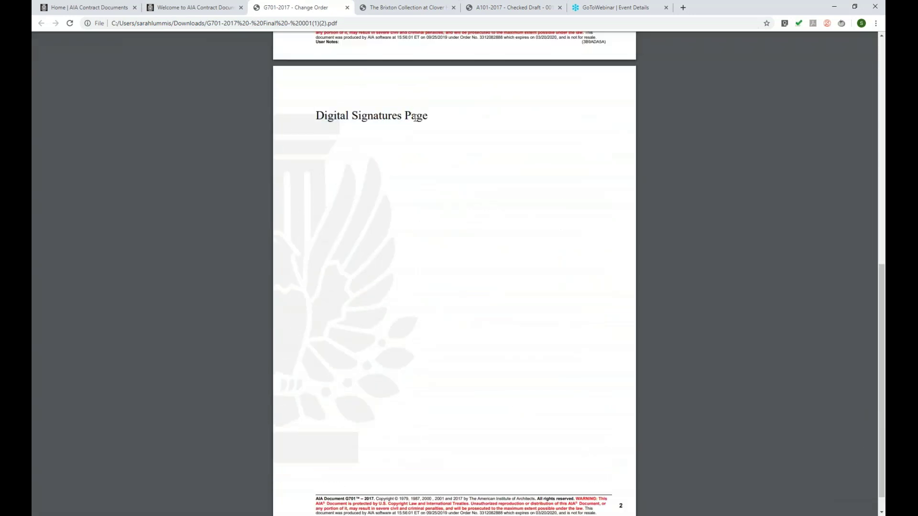